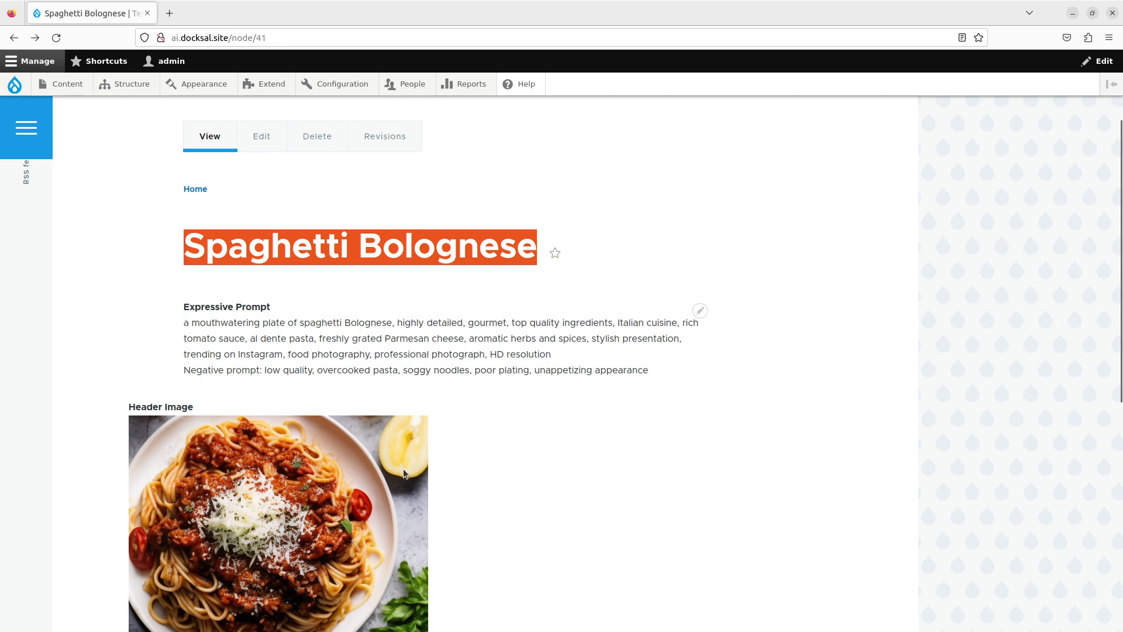
Step: View the Spaghetti Bolognese recipe's header image at its original size in a separate tab, and return to the recipe page
scroll(244, 482, down, 2)
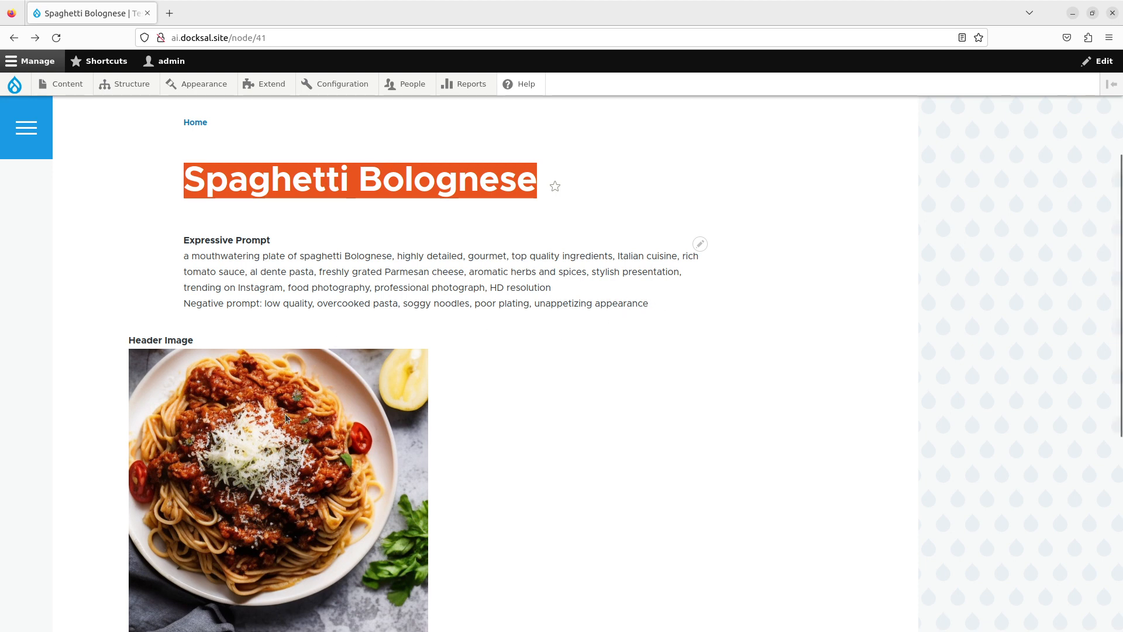
scroll(255, 457, down, 2)
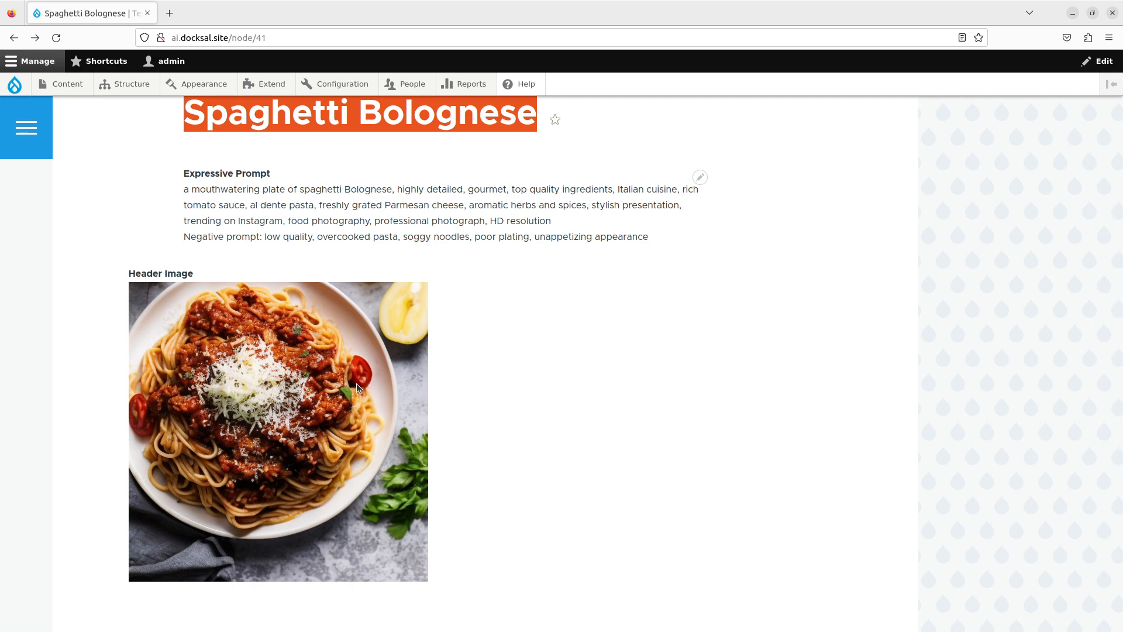
right_click(302, 422)
click(328, 431)
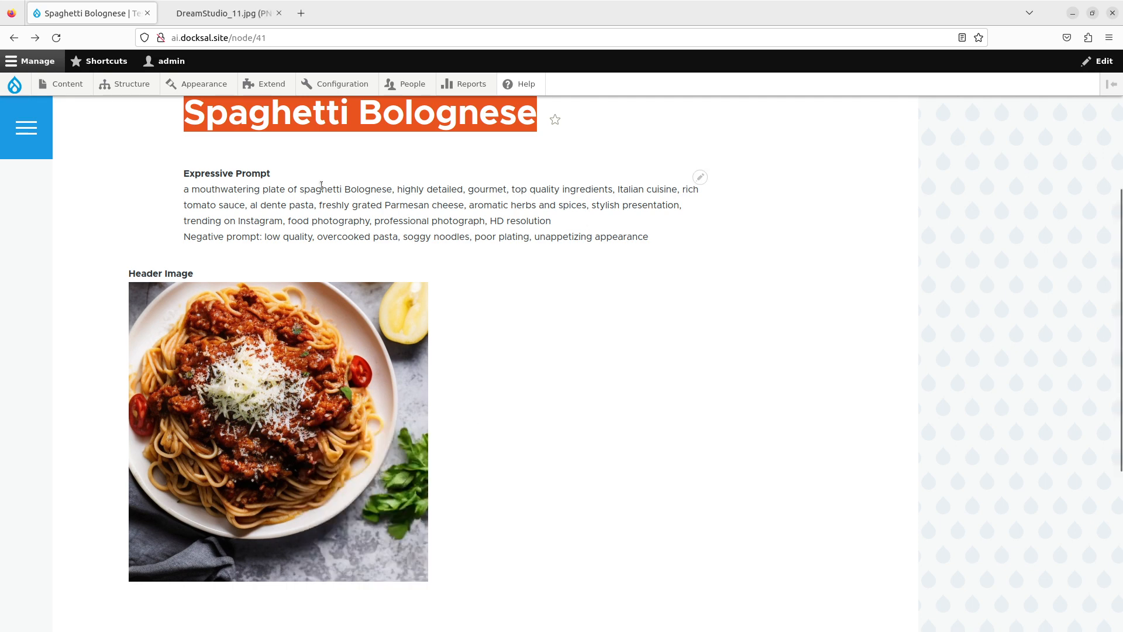
click(229, 9)
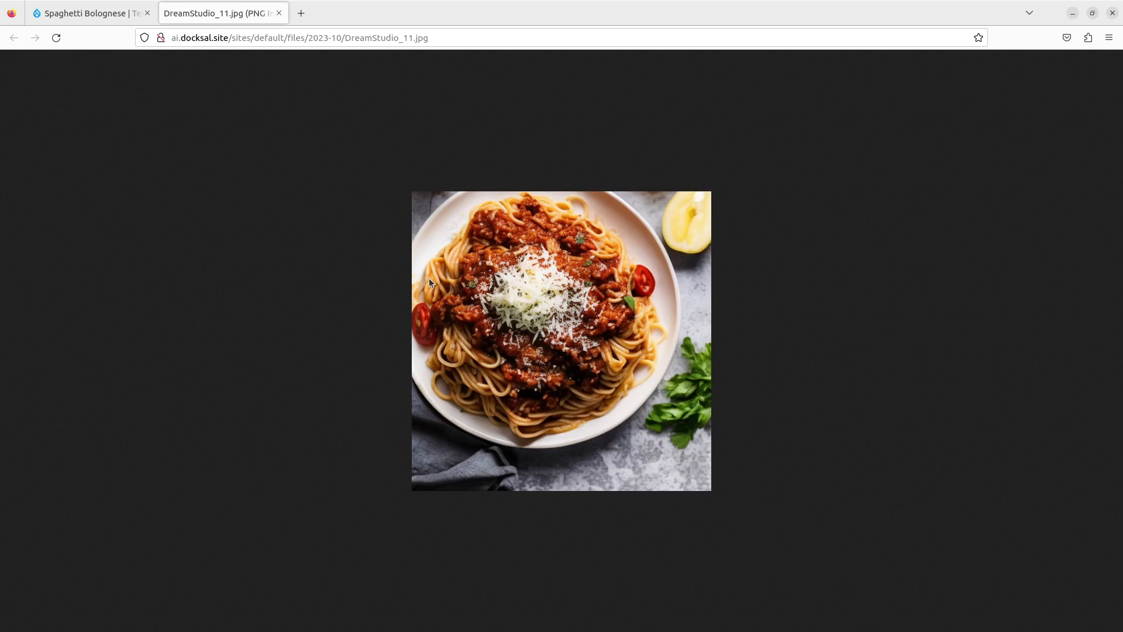
click(279, 13)
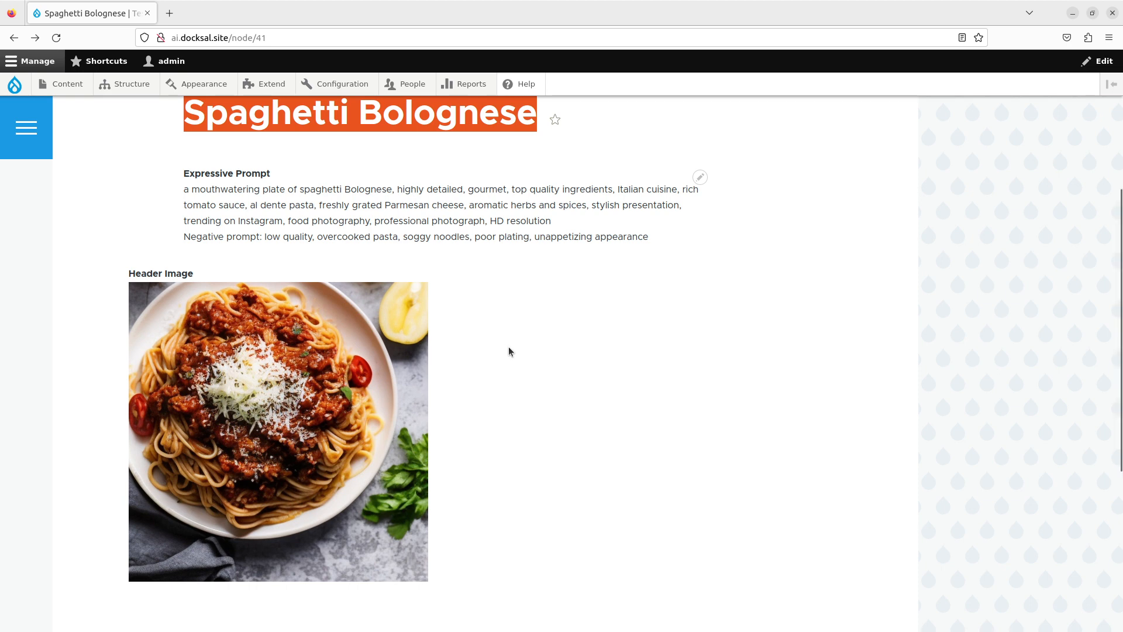
scroll(509, 347, up, 2)
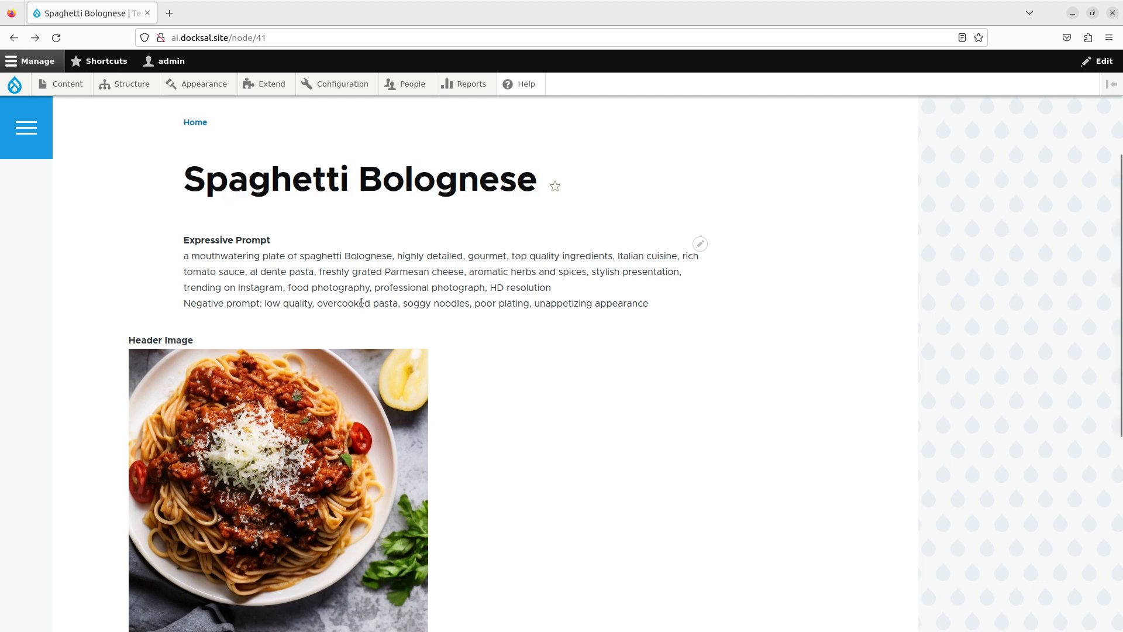
Step: Open the field management page of the Recipe content type
mouse_move(126, 94)
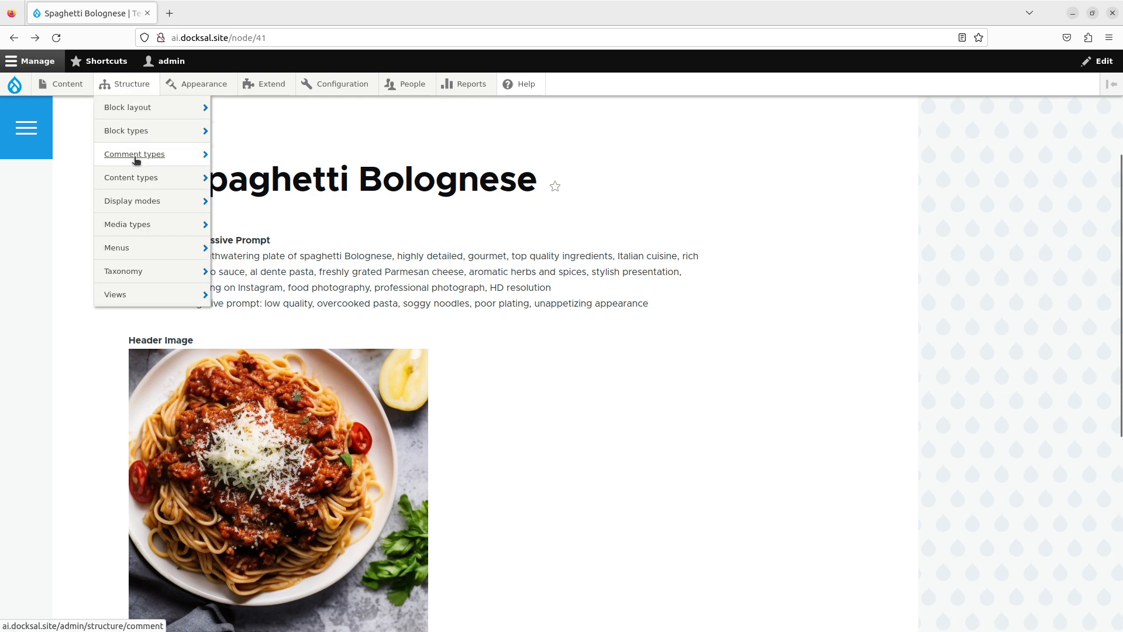
mouse_move(143, 177)
mouse_move(288, 196)
click(346, 205)
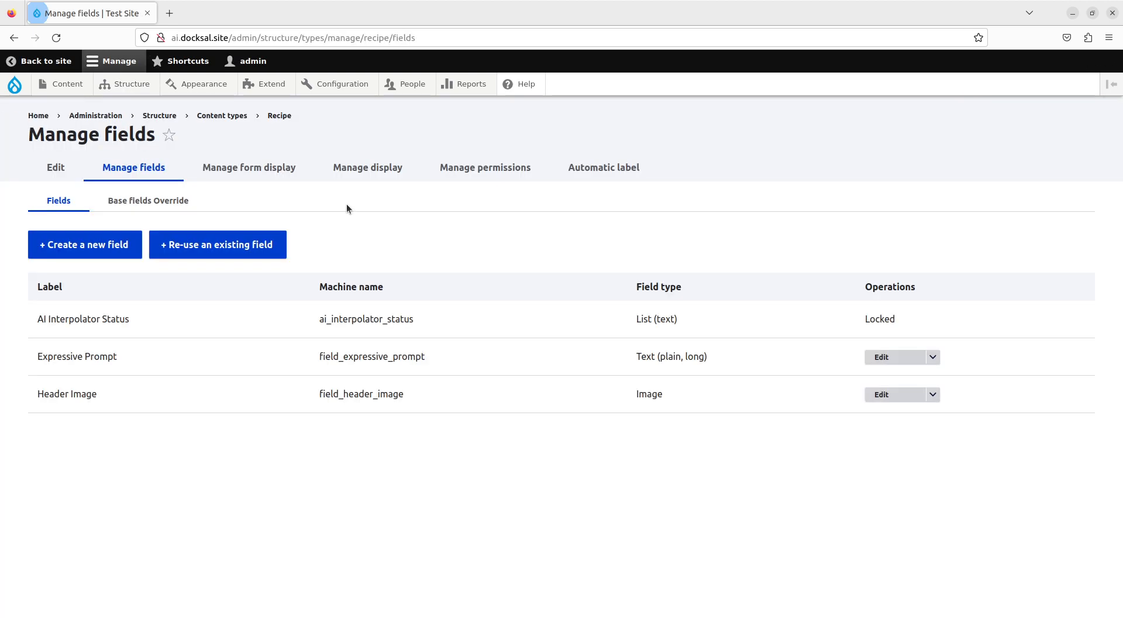
Step: Add an Image field labelled "Real Header Image" to the Recipe content type and save its default storage settings
click(85, 244)
click(196, 228)
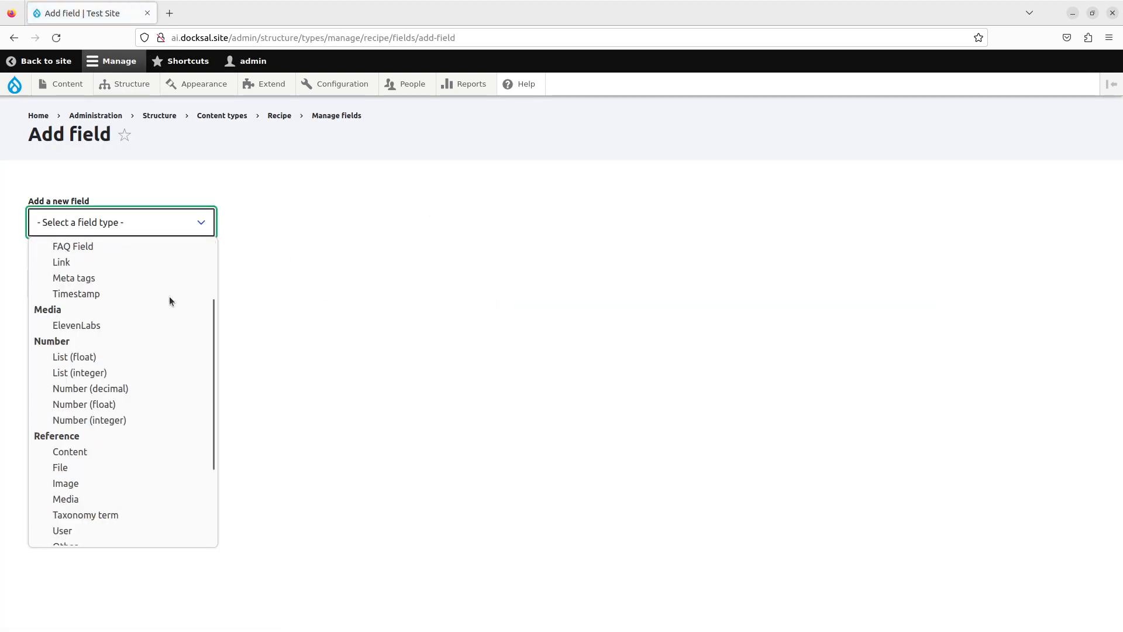
scroll(170, 296, down, 2)
click(141, 369)
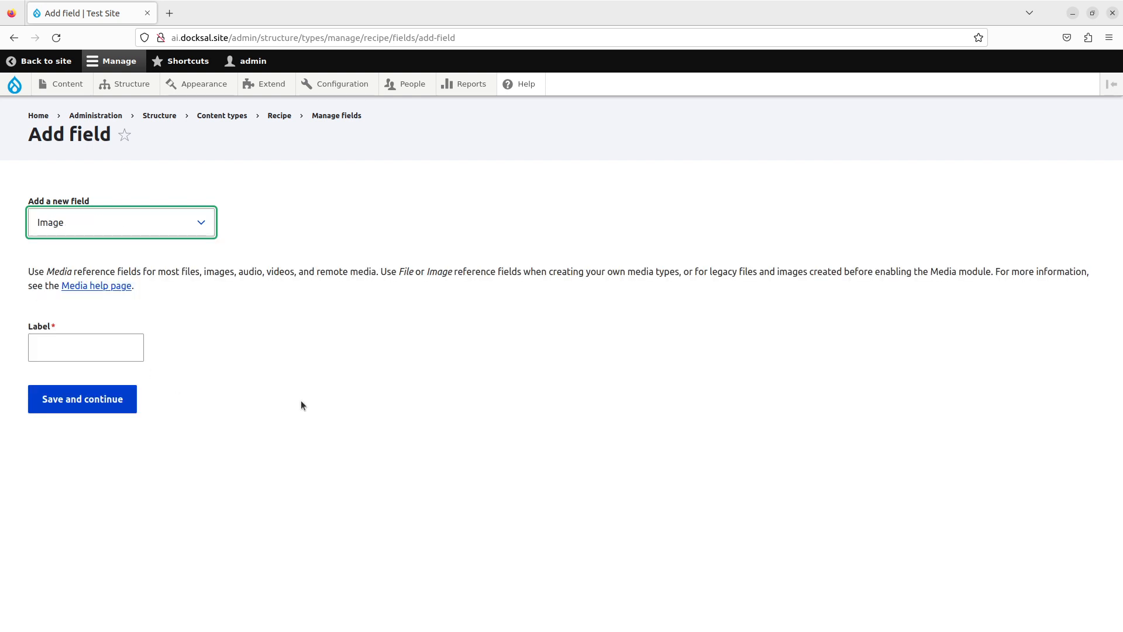
click(98, 354)
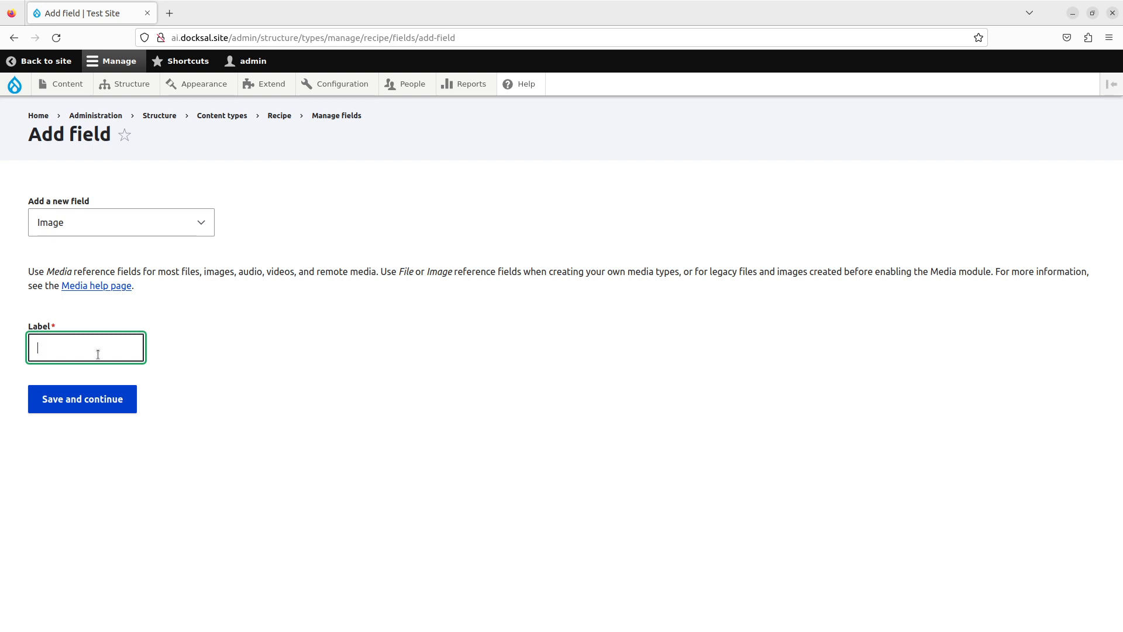
text(Real Header Image)
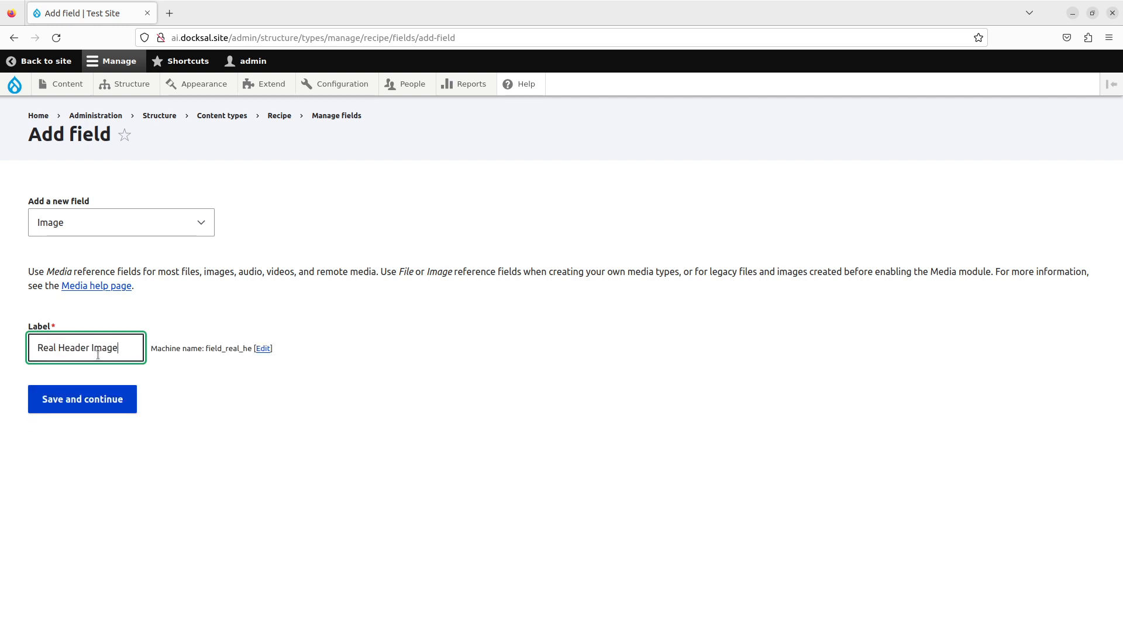
click(94, 415)
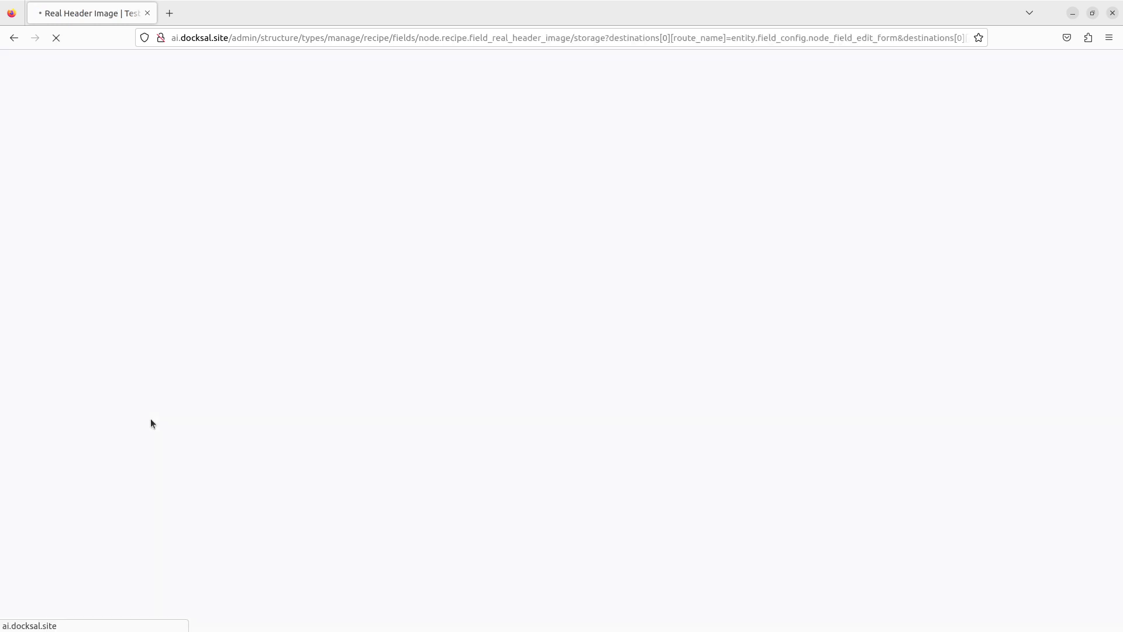
scroll(142, 415, down, 1)
scroll(142, 415, down, 2)
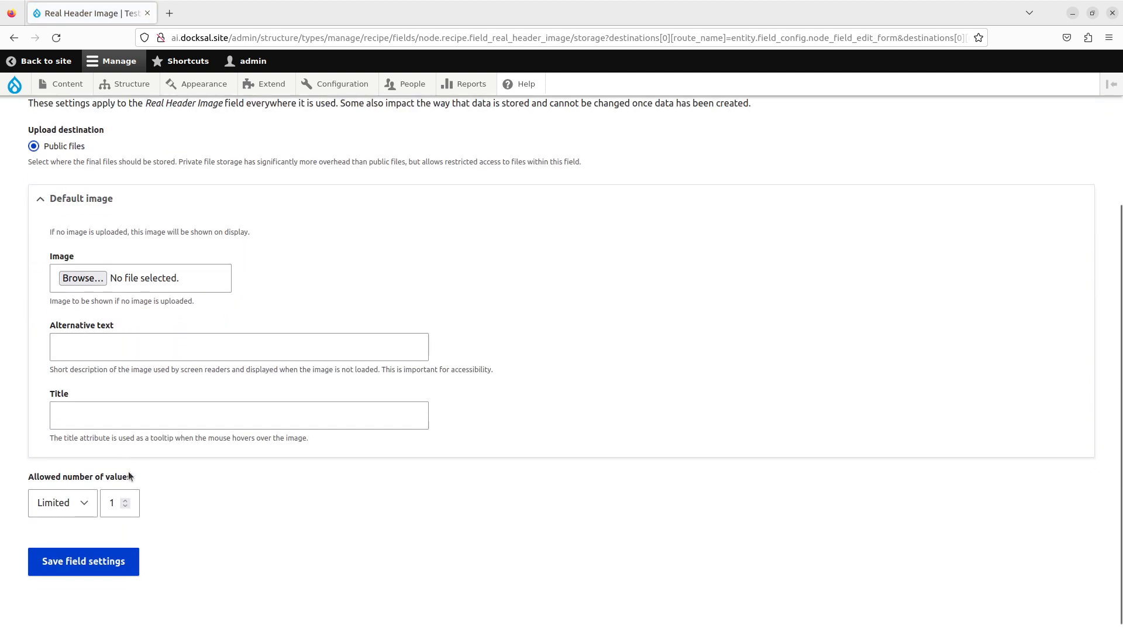
click(80, 550)
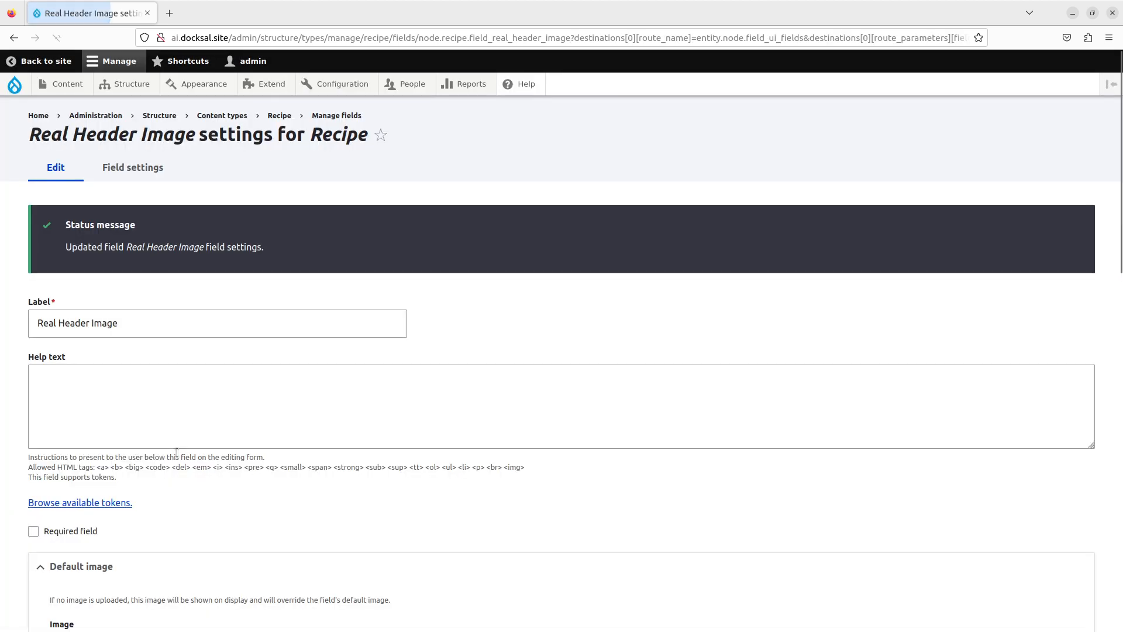
Step: Disable the Alt field and enable the AI Interpolator with the DreamStudio Image Upscaler rule for Real Header Image
scroll(177, 453, down, 10)
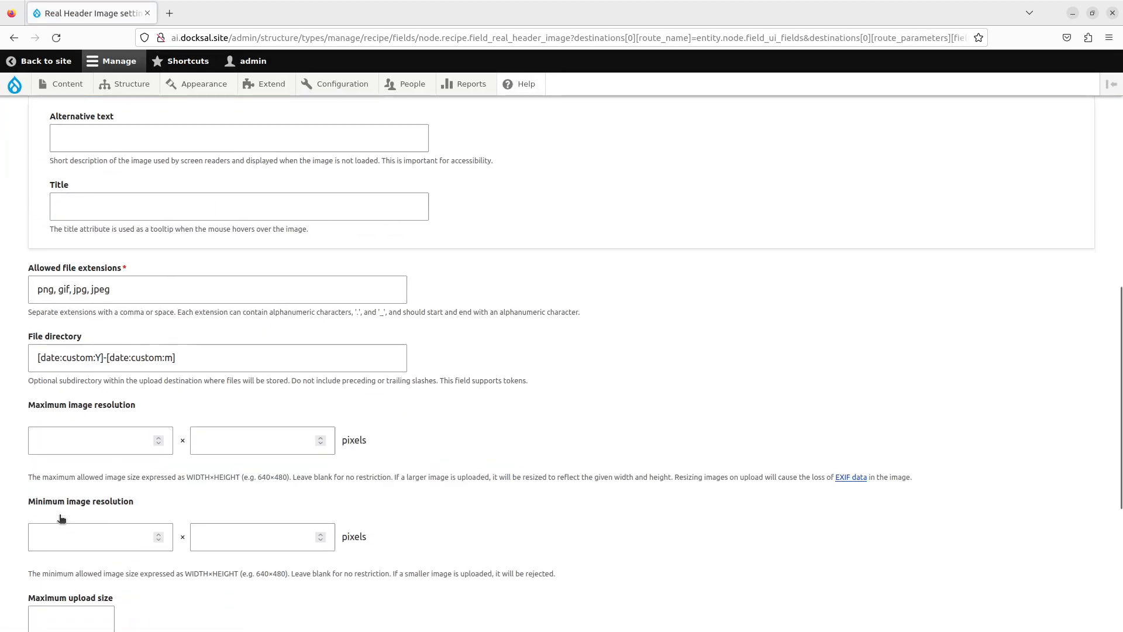
scroll(61, 518, down, 2)
click(33, 579)
scroll(50, 567, down, 3)
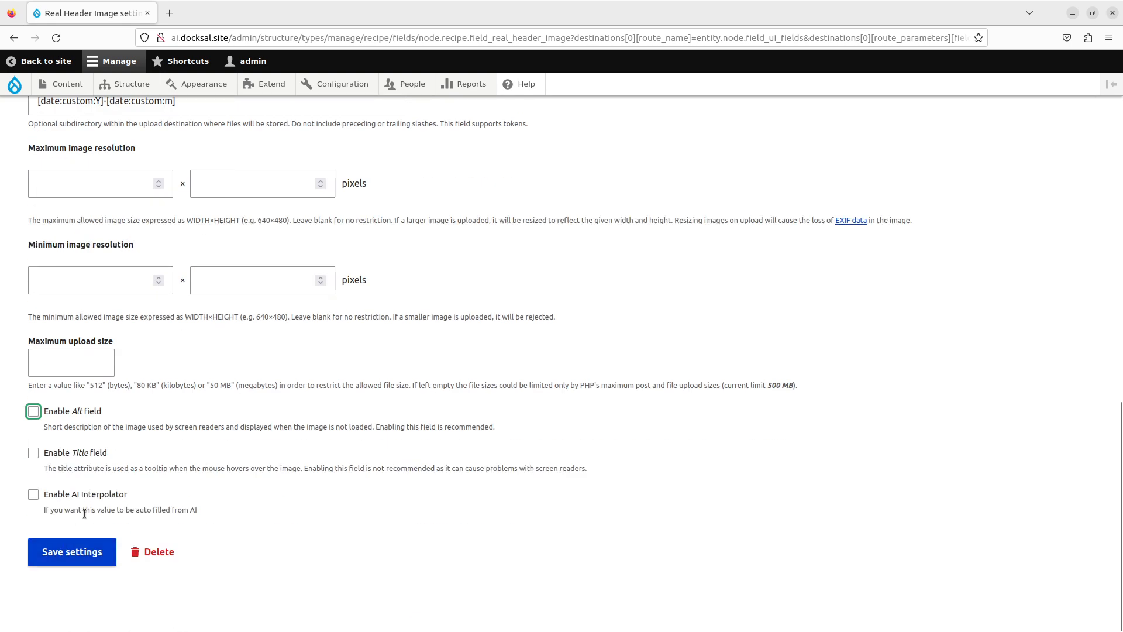
click(96, 500)
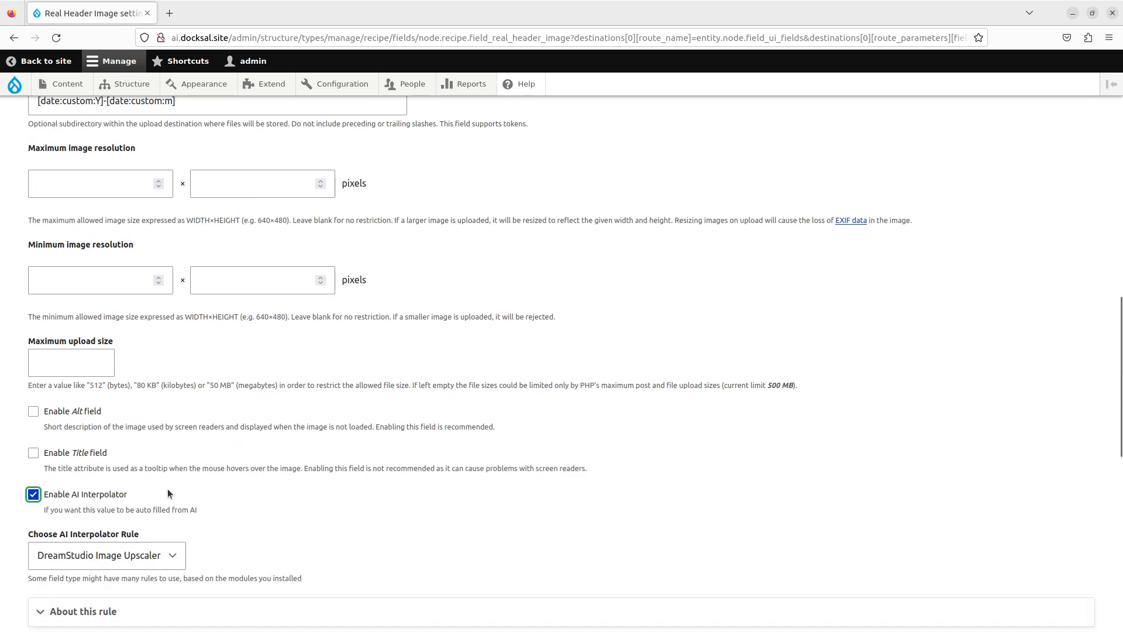
scroll(136, 497, down, 2)
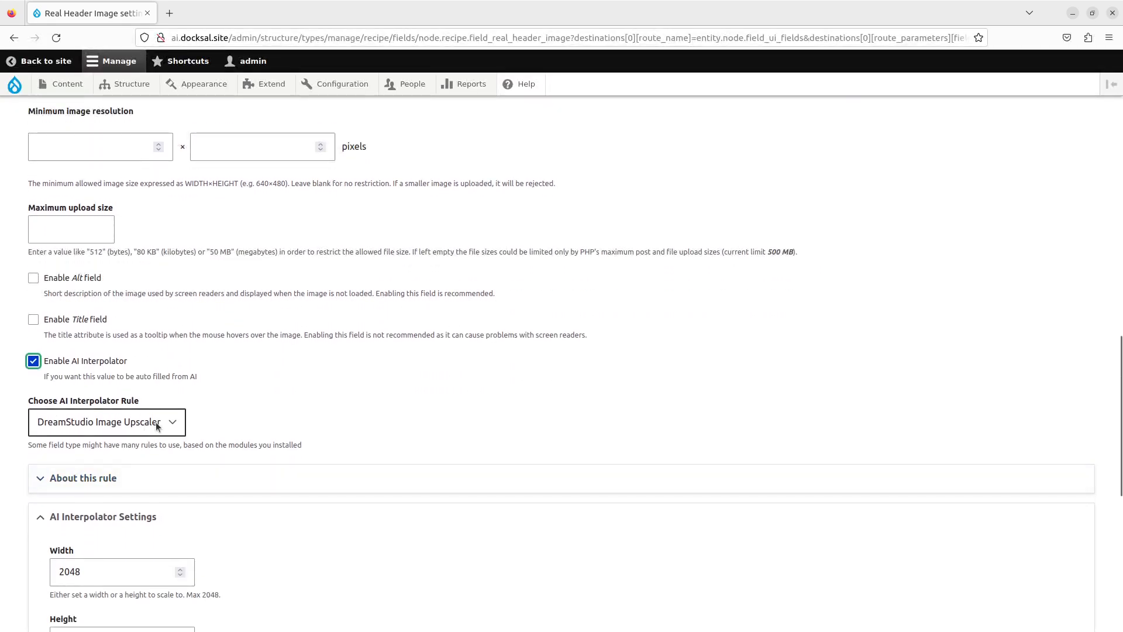
click(157, 426)
click(357, 397)
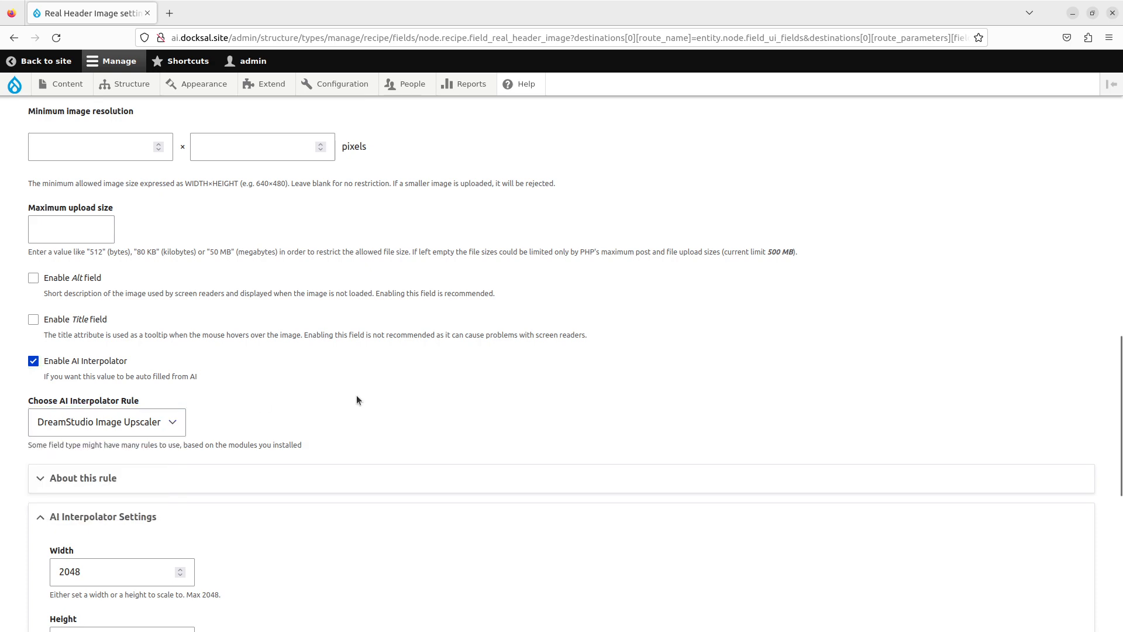
Step: Keep the upscale width at 2048 and choose Header Image as the interpolator base field
scroll(358, 400, down, 4)
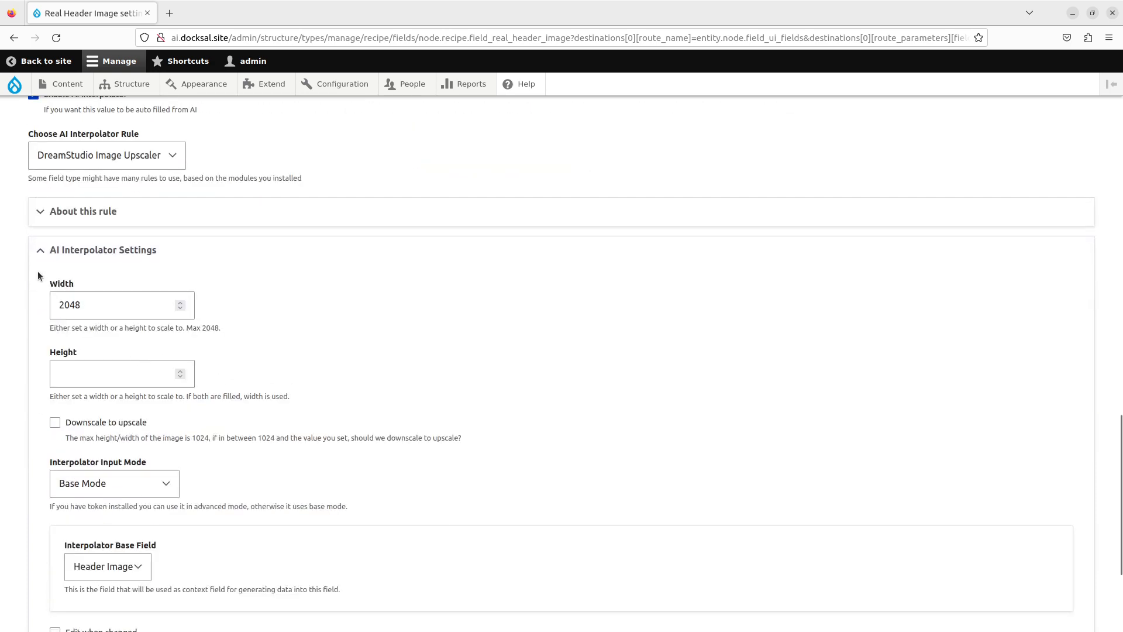
click(90, 308)
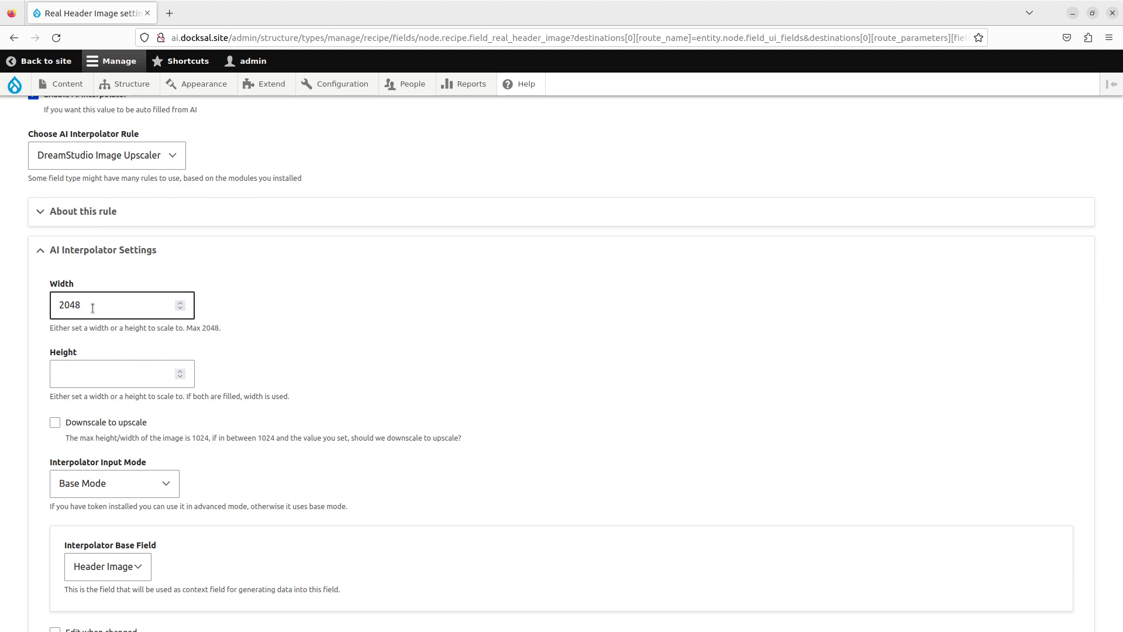
scroll(202, 419, down, 1)
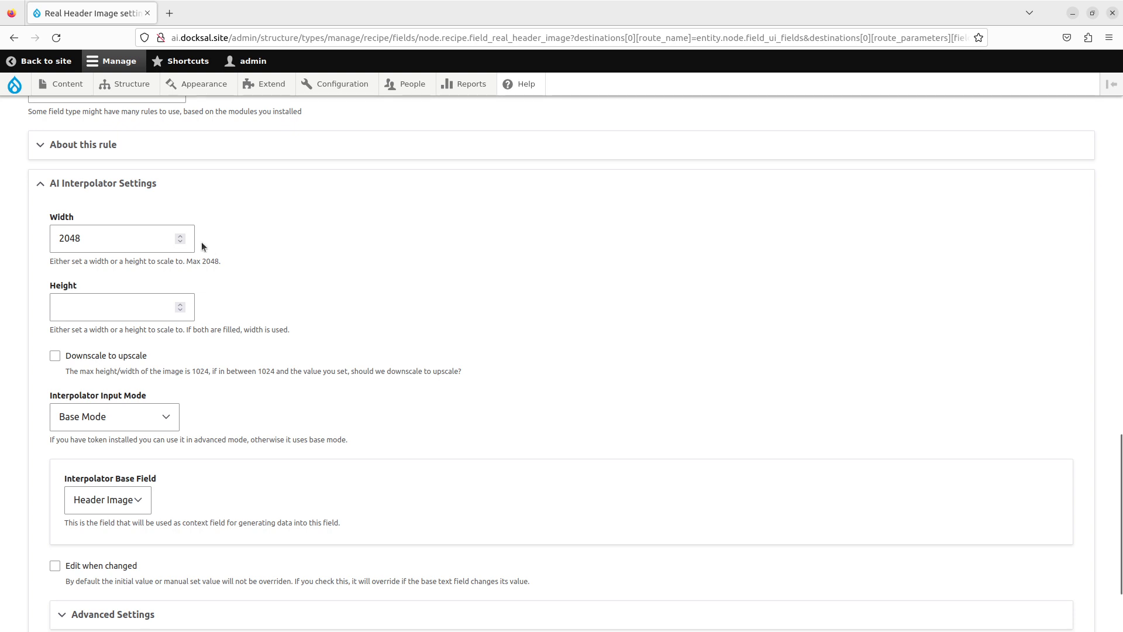
click(119, 242)
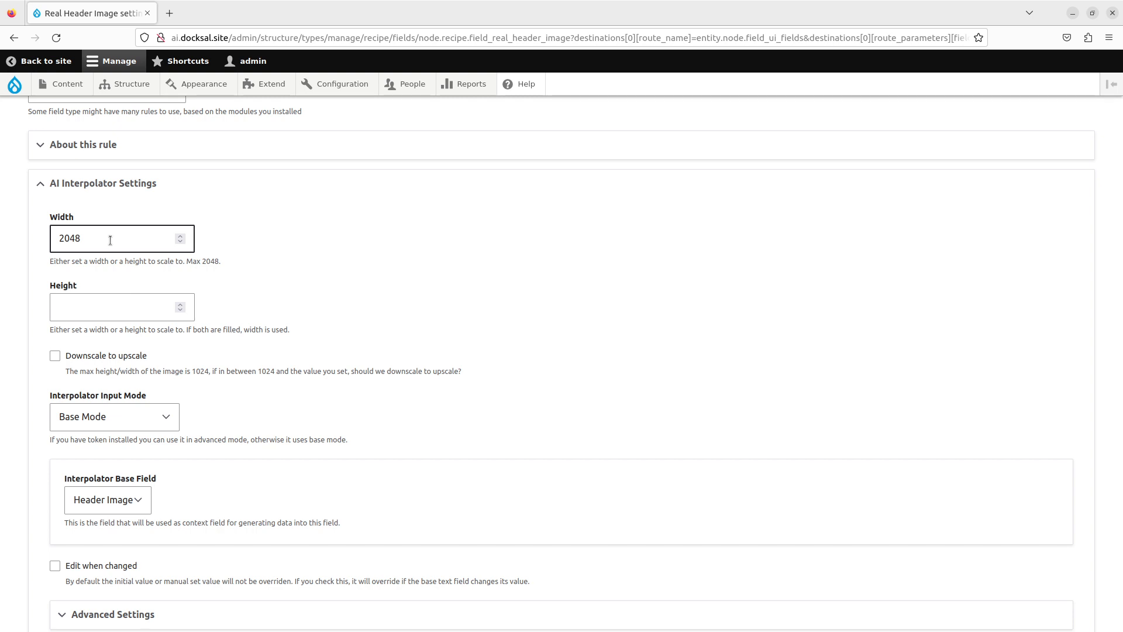
click(202, 375)
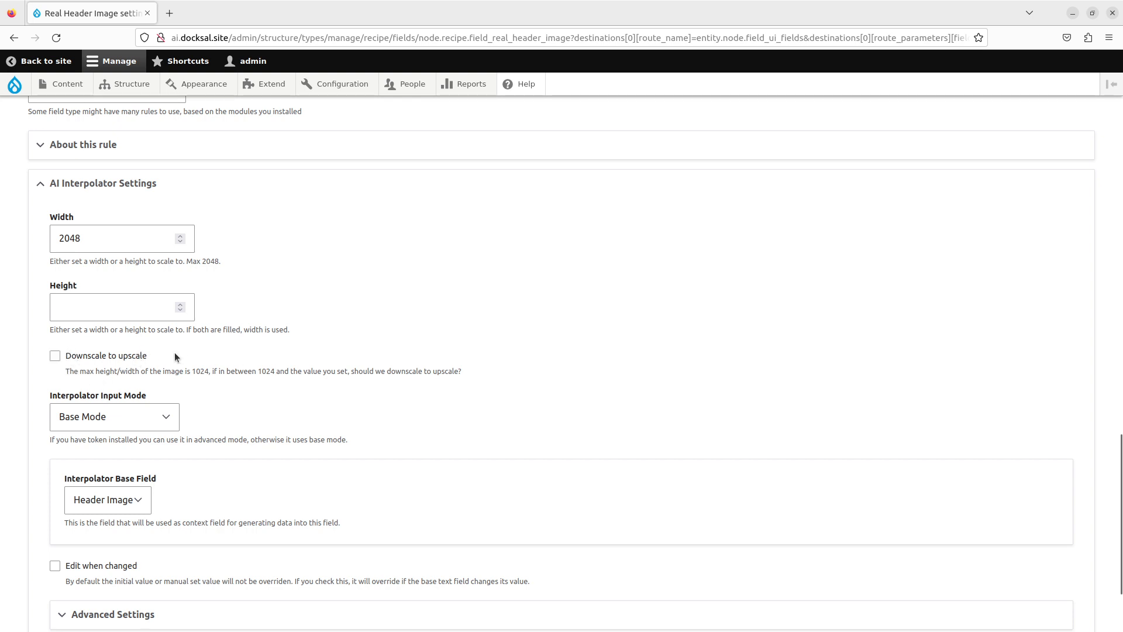
scroll(273, 426, down, 2)
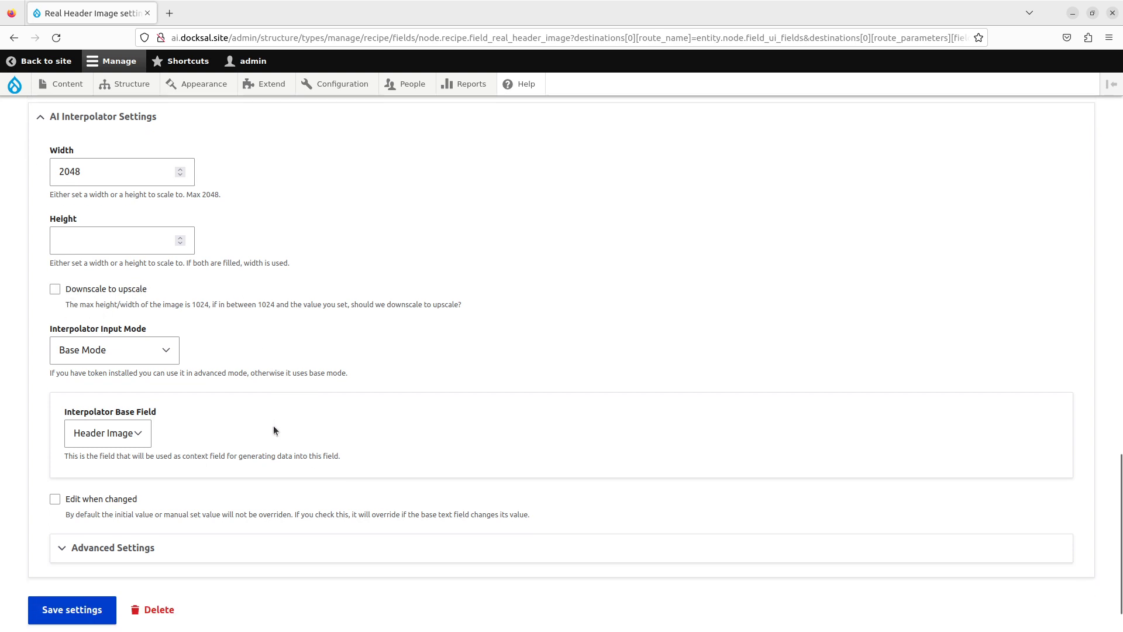
click(95, 440)
click(101, 451)
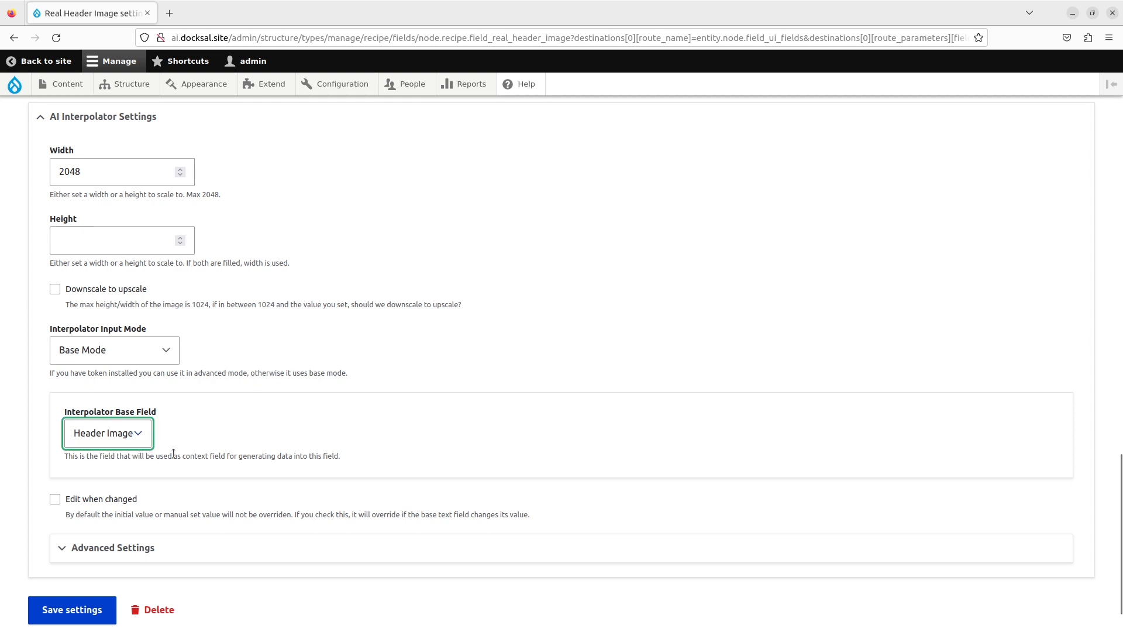
Step: Set the interpolator worker to Batch and the interpolator weight to 103 in the advanced settings, and save the field settings
click(149, 547)
scroll(156, 515, down, 4)
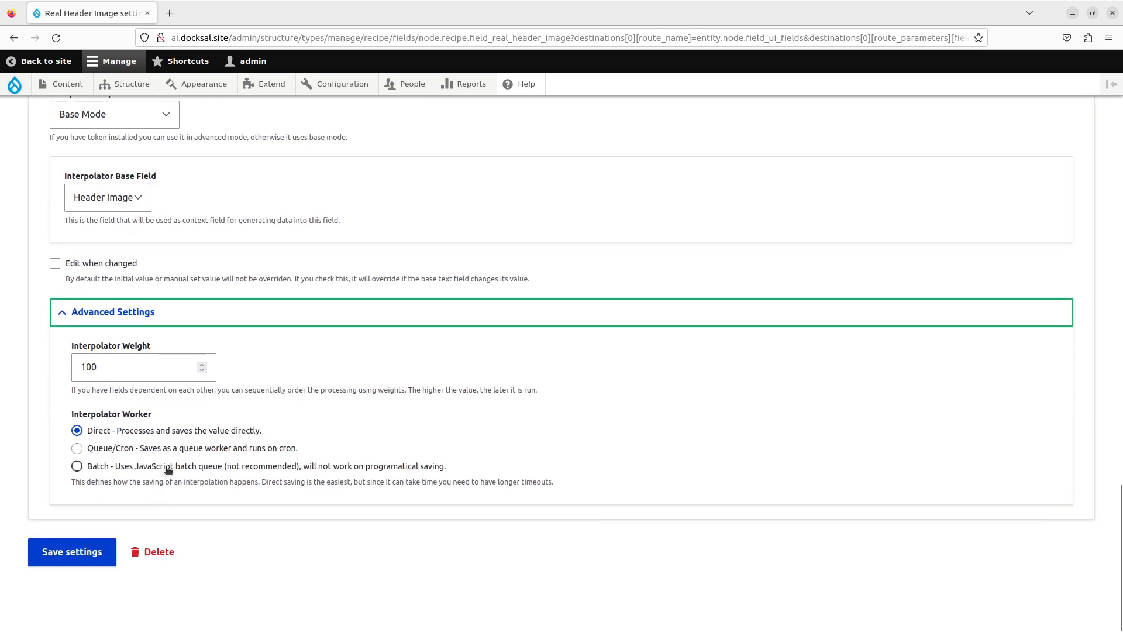
click(159, 469)
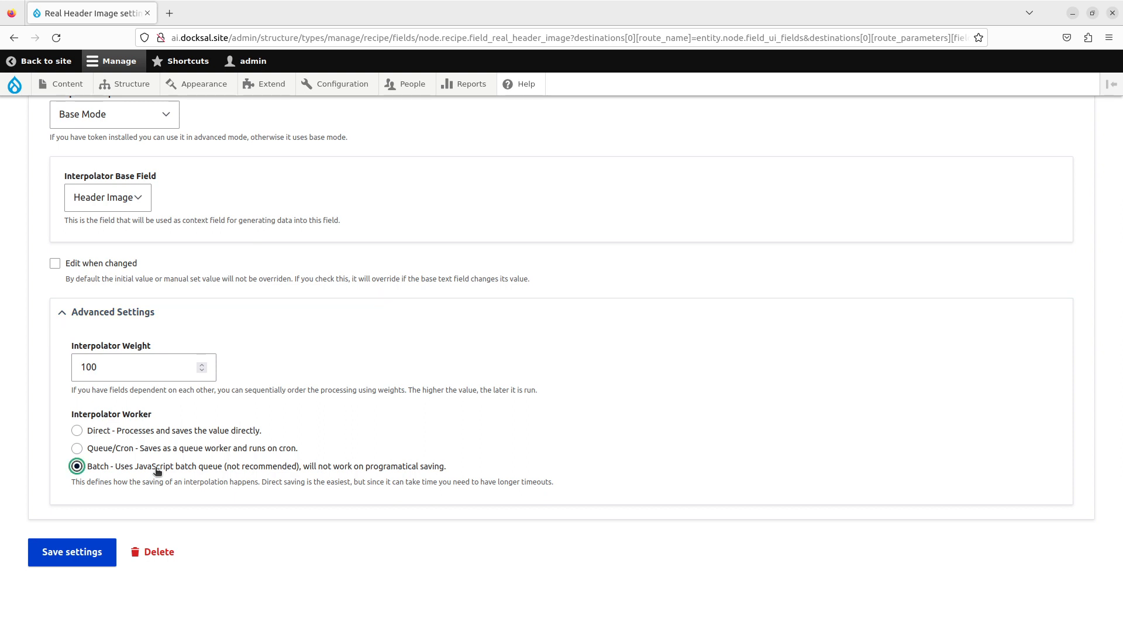
click(109, 367)
drag(107, 367, 93, 367)
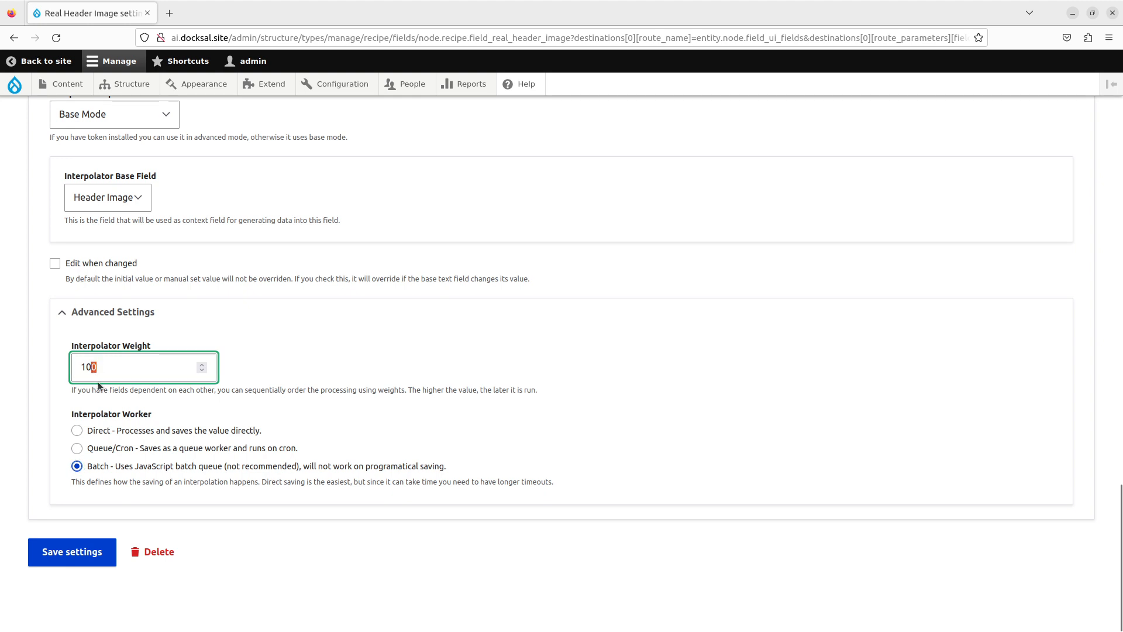
text(3)
click(87, 551)
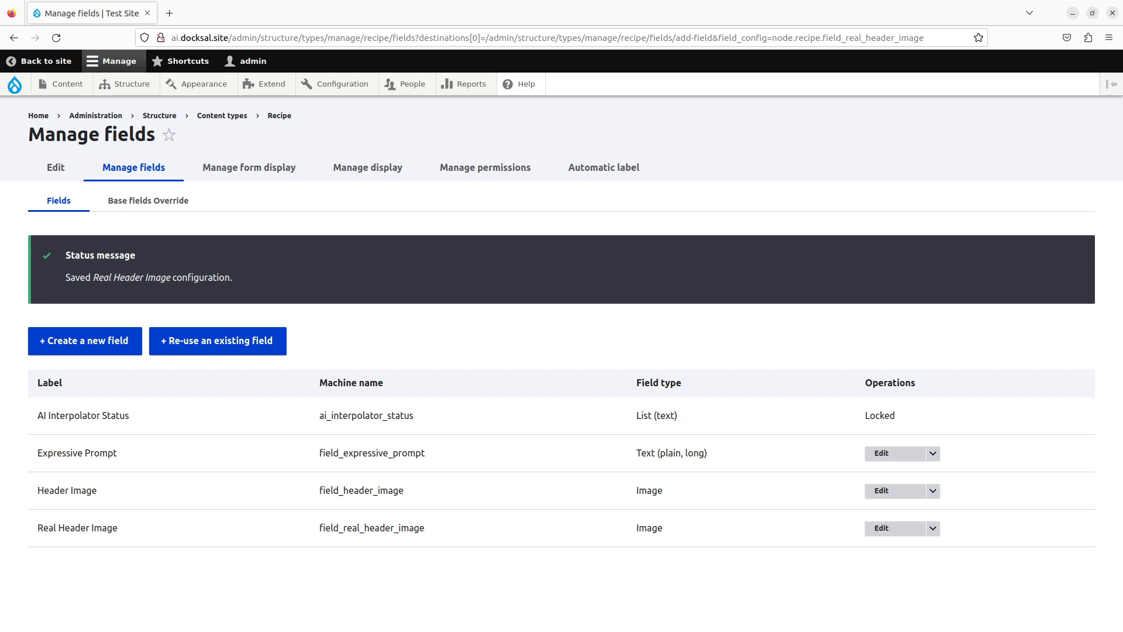
Step: Open the Spaghetti Bolognese recipe for editing and save it with Real Header Image left empty
click(65, 84)
click(960, 374)
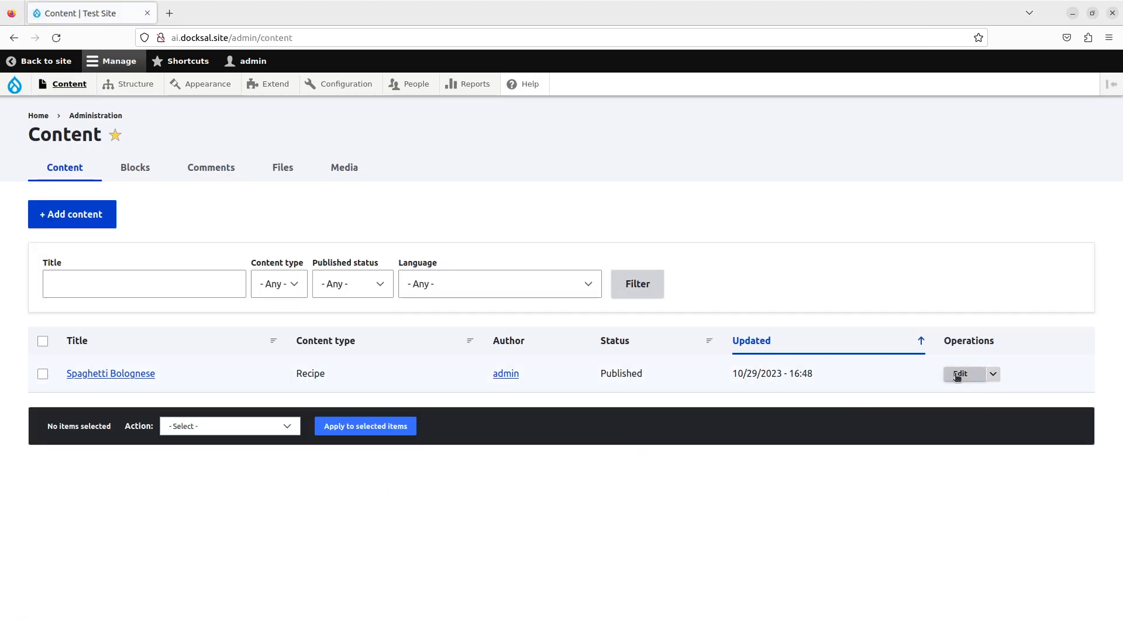
scroll(87, 410, down, 2)
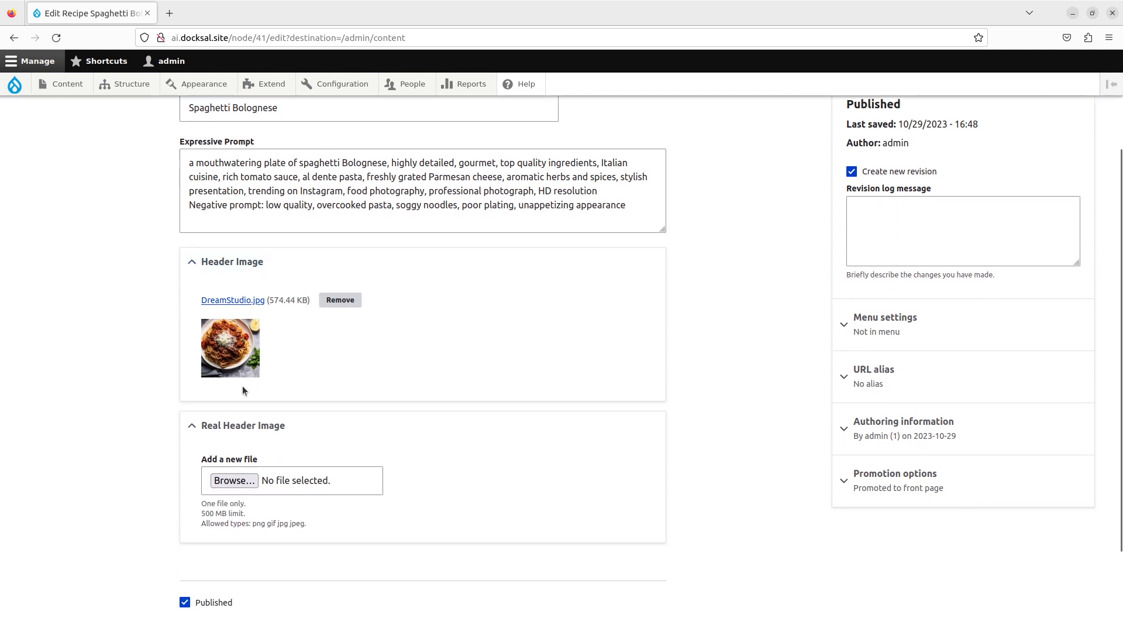
scroll(161, 465, down, 3)
click(219, 531)
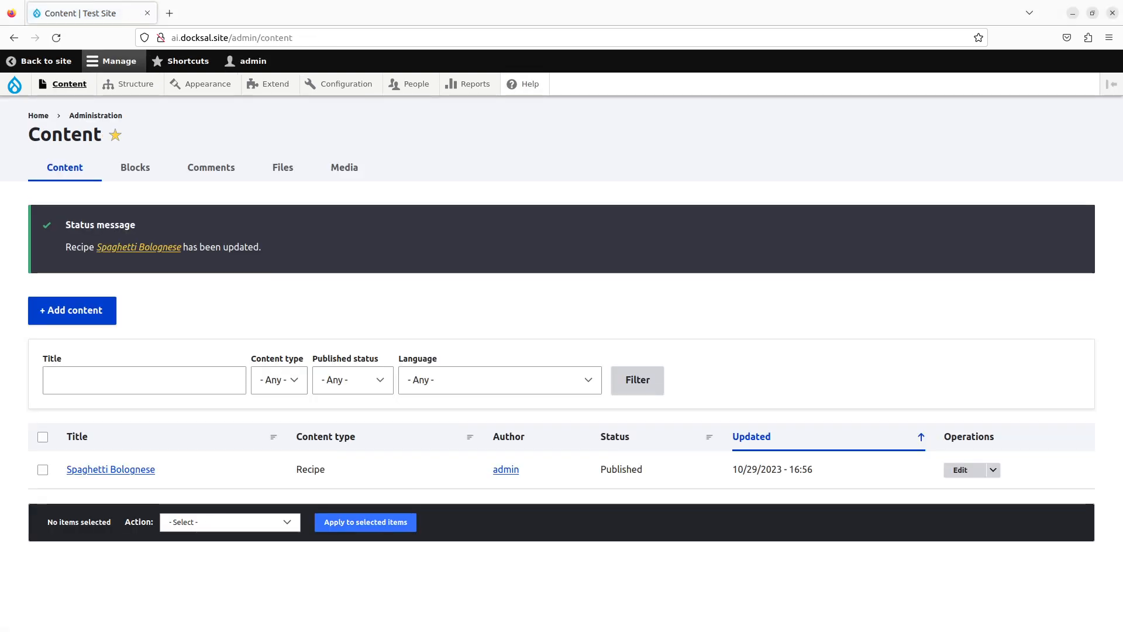
Step: View the Spaghetti Bolognese recipe page and compare the Header Image with the upscaled Real Header Image
click(108, 470)
scroll(106, 352, down, 5)
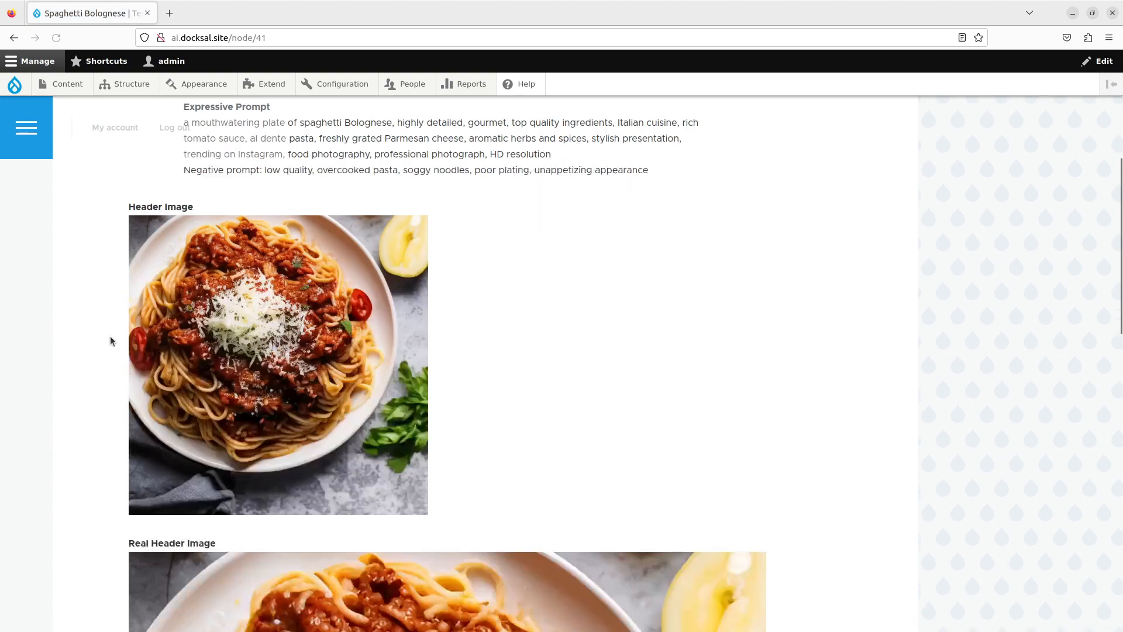
scroll(111, 337, down, 3)
scroll(110, 338, up, 2)
scroll(110, 338, down, 4)
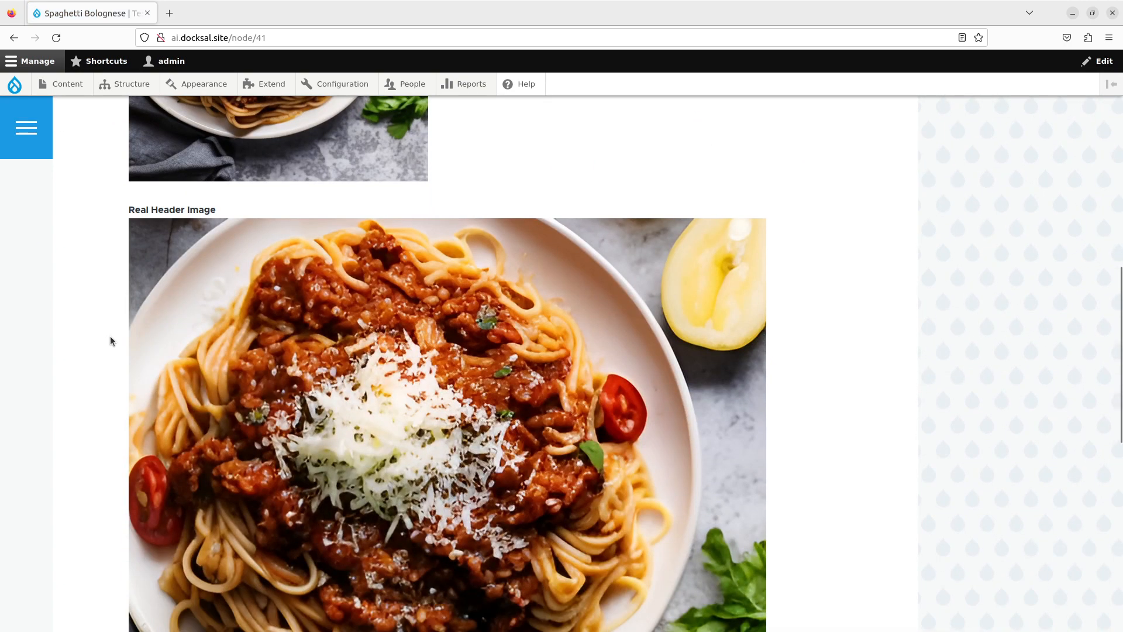
scroll(110, 339, down, 3)
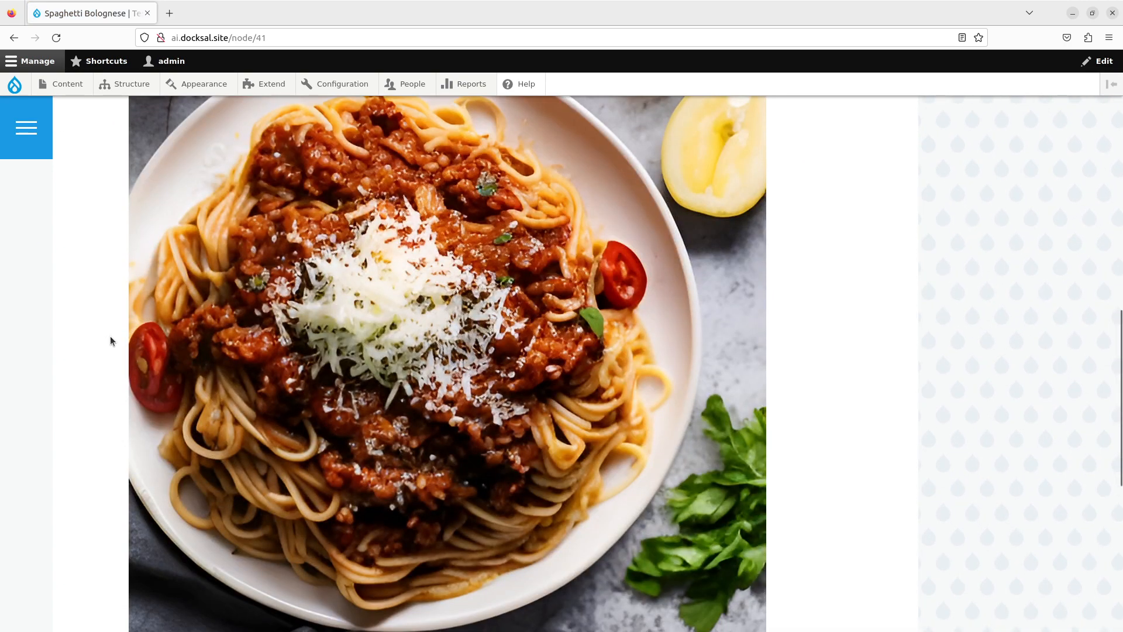
Step: Open the Real Header Image in a separate tab to check its pixel dimensions, and close that tab
right_click(262, 240)
click(281, 250)
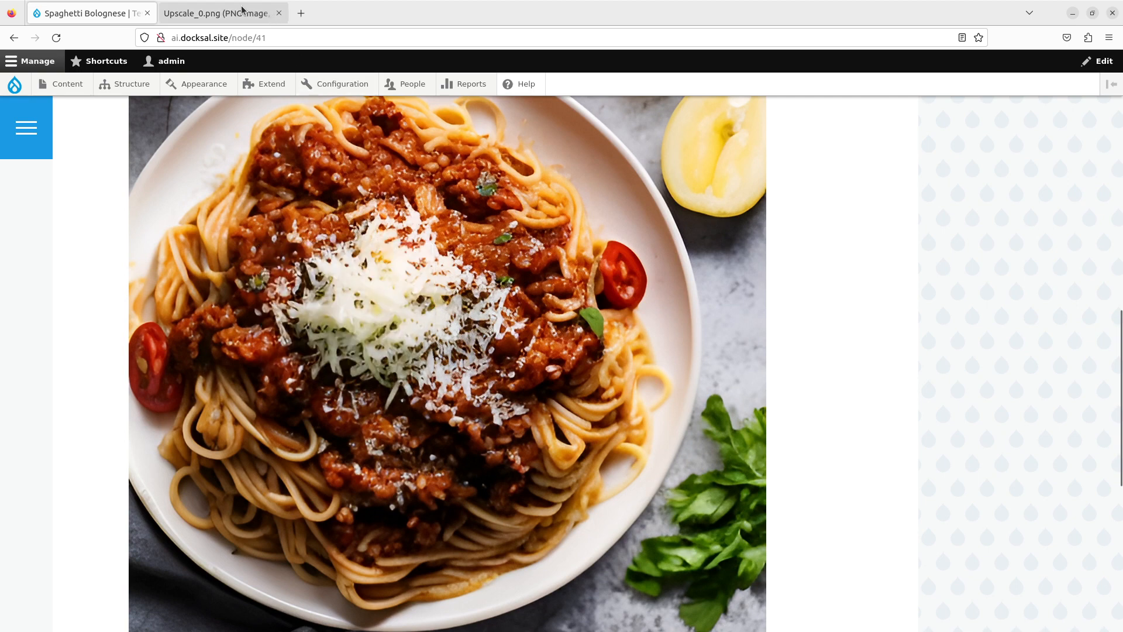
click(242, 10)
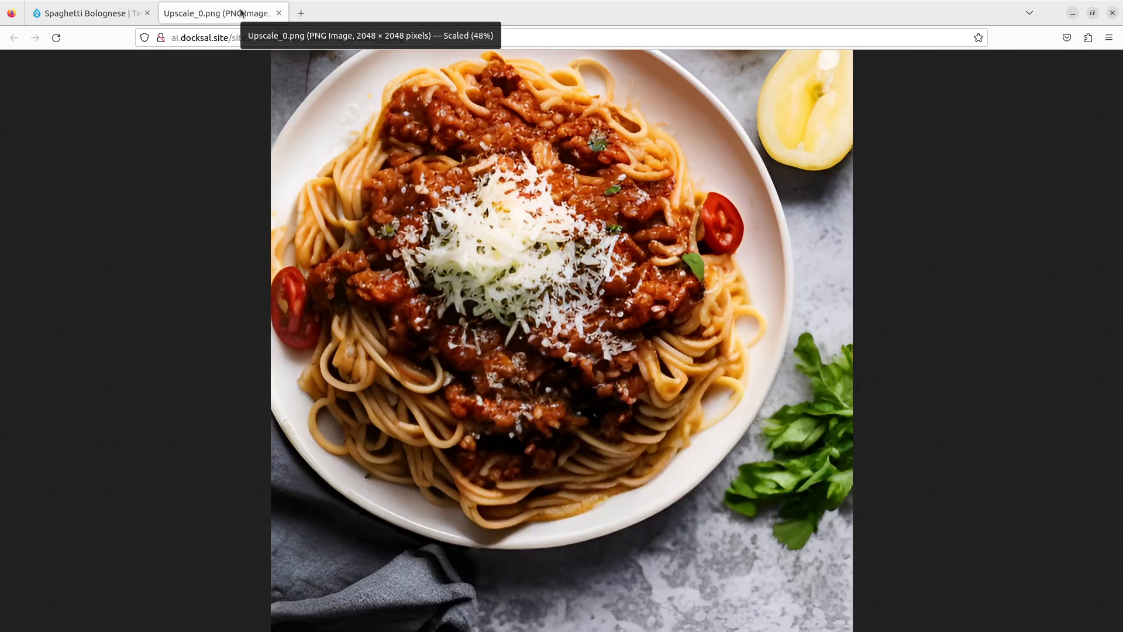
click(279, 13)
Step: Review the recipe's Expressive Prompt and the original Header Image above the upscaled one
scroll(415, 409, up, 1)
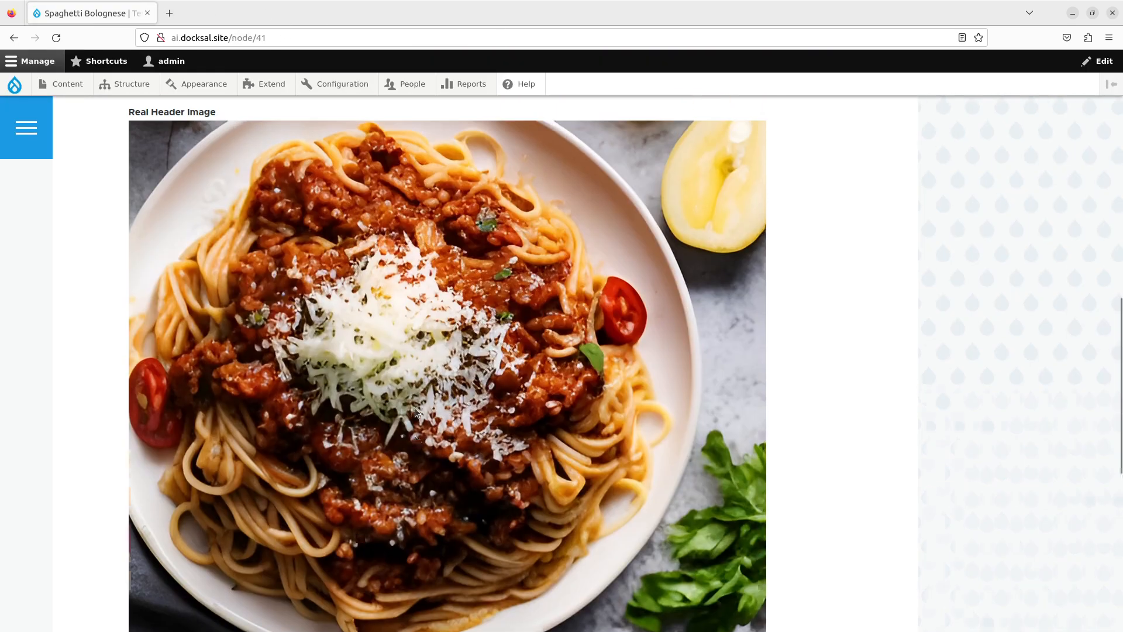
scroll(416, 408, up, 4)
scroll(415, 409, up, 3)
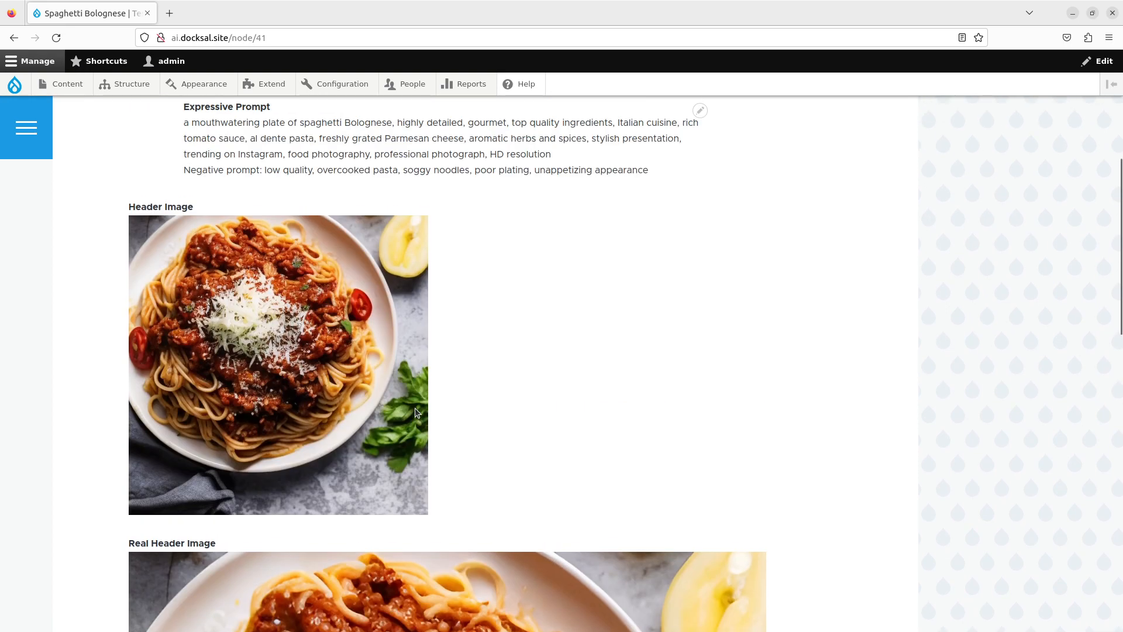
scroll(415, 409, up, 3)
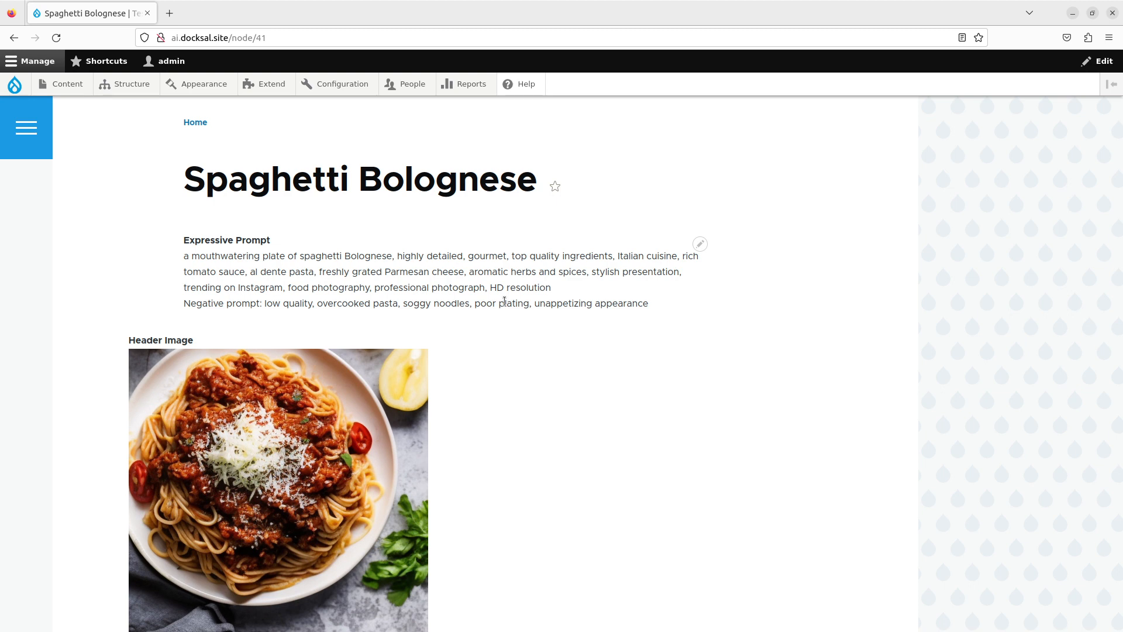
scroll(504, 302, down, 2)
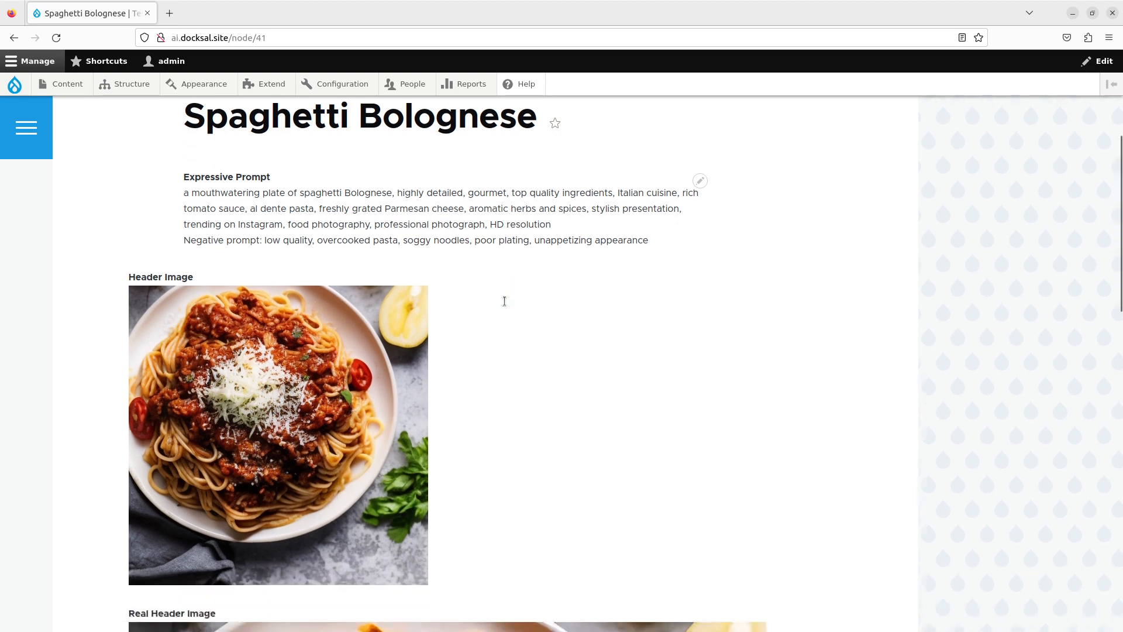